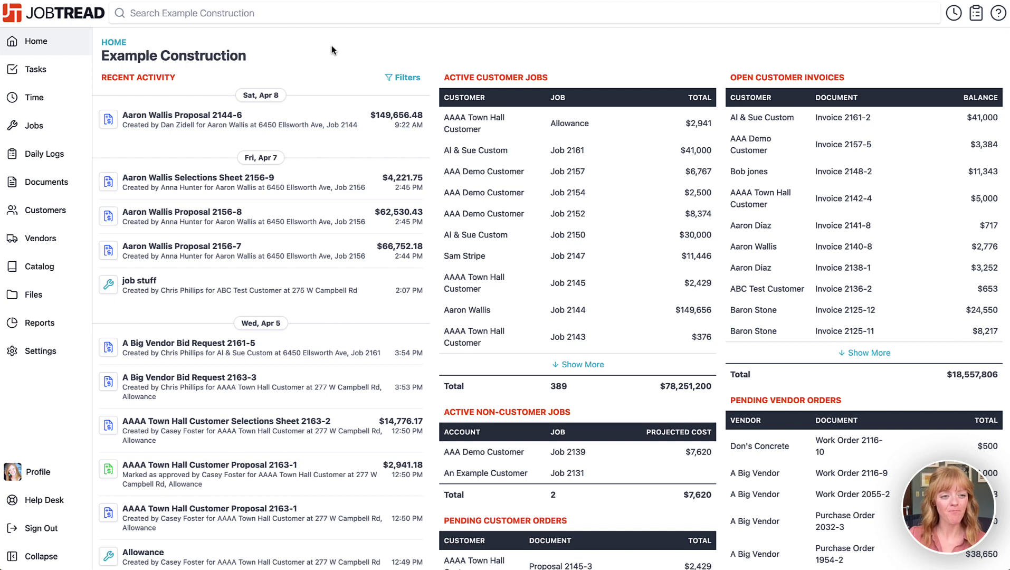
Open the company's full payments list and scroll through it.
{"action": "left_click", "coordinate": [54, 188]}
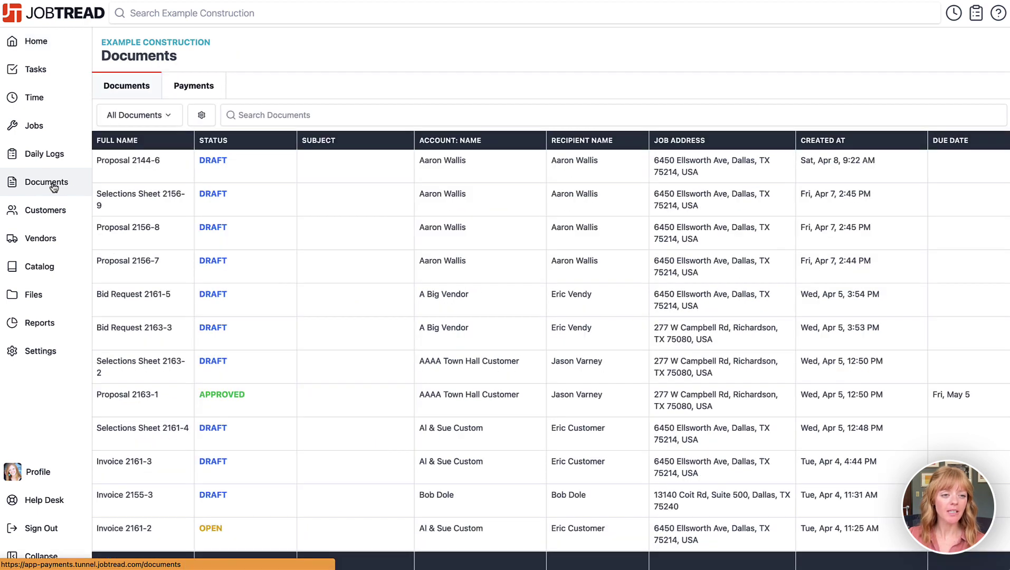
{"action": "left_click", "coordinate": [198, 88]}
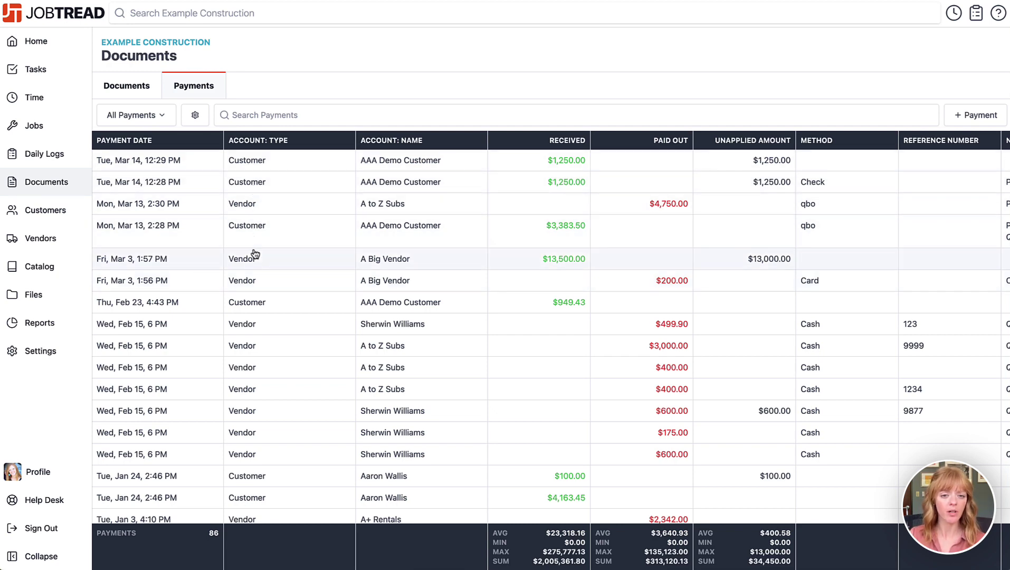
{"action": "scroll", "coordinate": [249, 336], "scroll_direction": "down", "scroll_amount": 1}
{"action": "scroll", "coordinate": [249, 336], "scroll_direction": "down", "scroll_amount": 2}
{"action": "scroll", "coordinate": [248, 332], "scroll_direction": "up", "scroll_amount": 3}
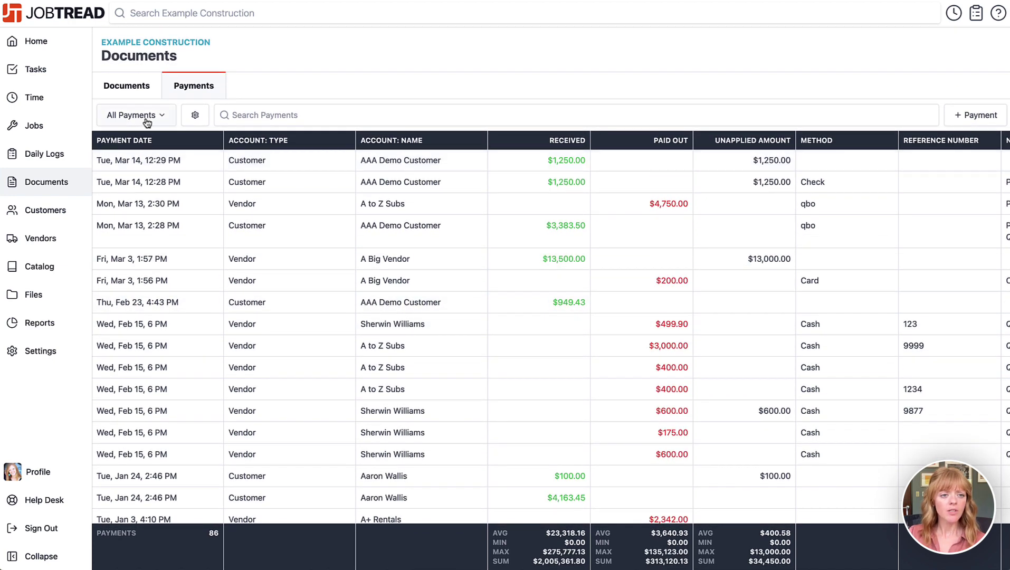
Filter payments to the Customer, Vendor, then Unapplied views, and return to all 86 payments.
{"action": "left_click", "coordinate": [169, 121]}
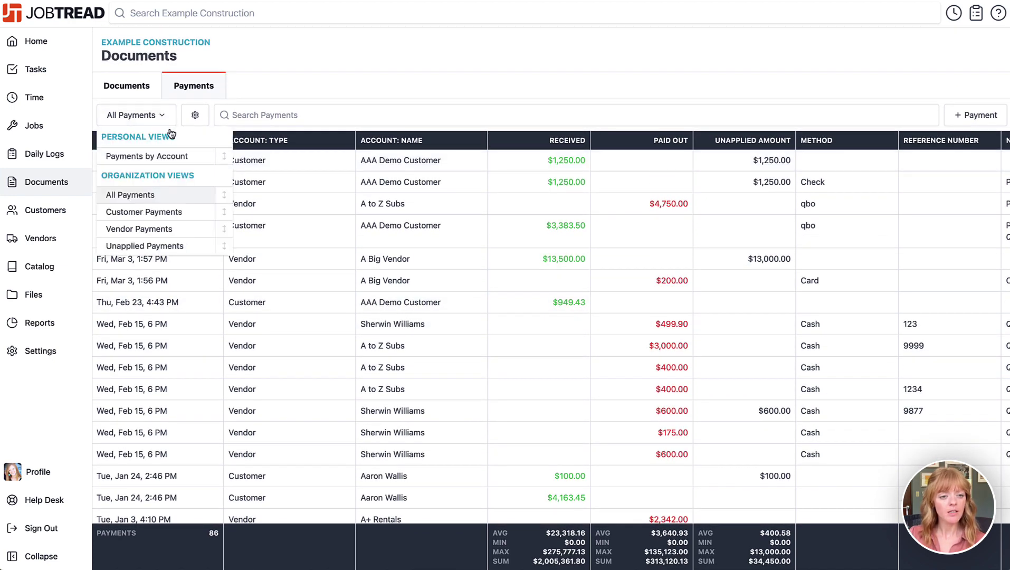
{"action": "left_click", "coordinate": [172, 213]}
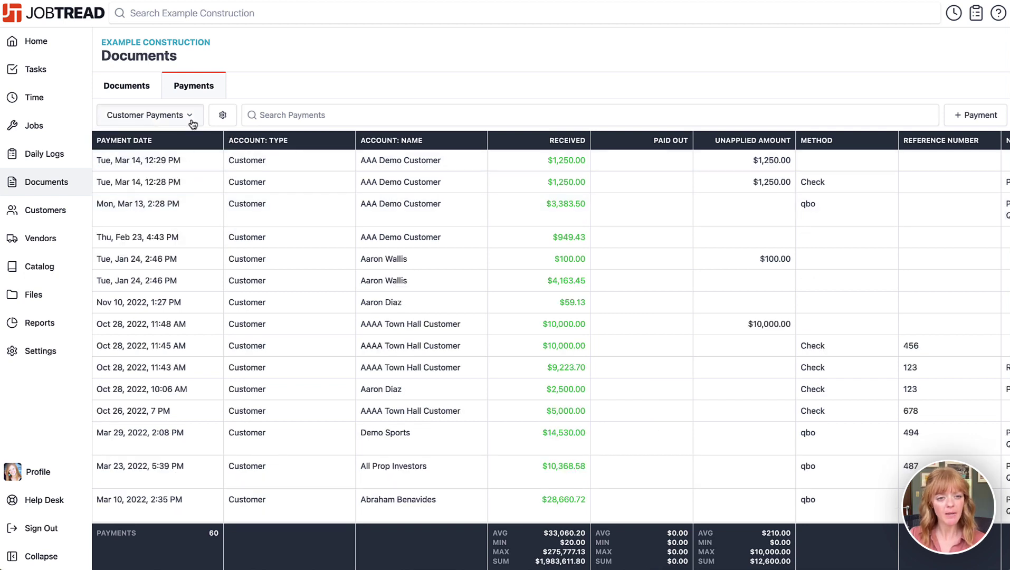
{"action": "left_click", "coordinate": [192, 118]}
{"action": "left_click", "coordinate": [174, 228]}
{"action": "left_click", "coordinate": [179, 119]}
{"action": "left_click", "coordinate": [172, 247]}
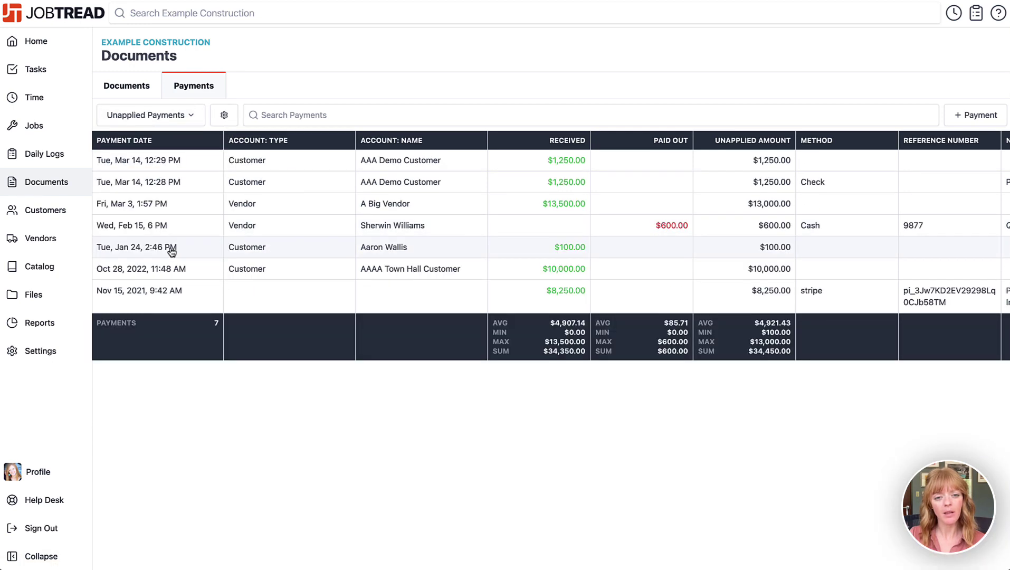
{"action": "left_click", "coordinate": [183, 117]}
{"action": "left_click", "coordinate": [178, 196]}
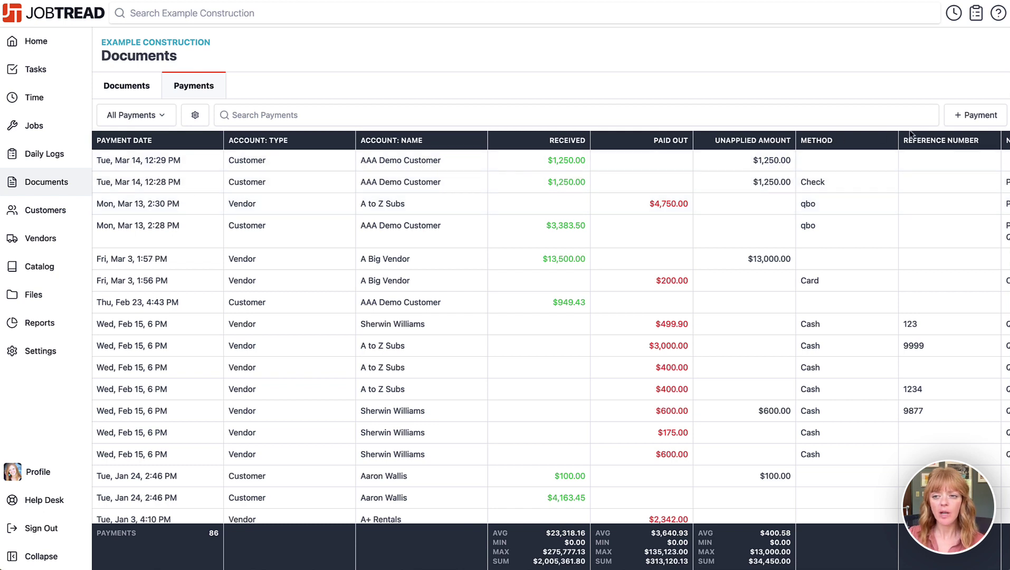
{"action": "left_click", "coordinate": [979, 122]}
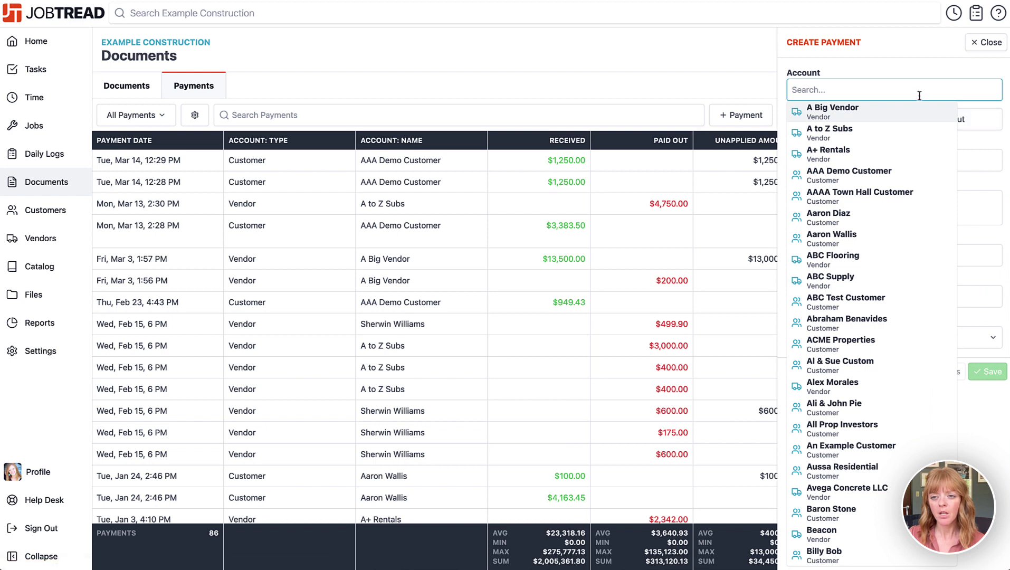
{"action": "left_click", "coordinate": [869, 301]}
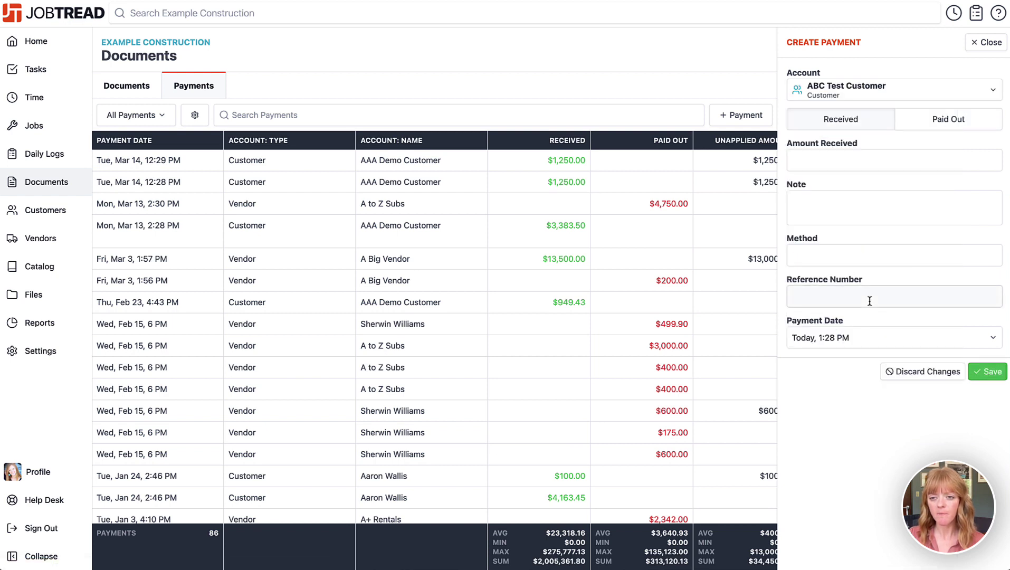
{"action": "left_click", "coordinate": [932, 120]}
{"action": "left_click", "coordinate": [872, 127]}
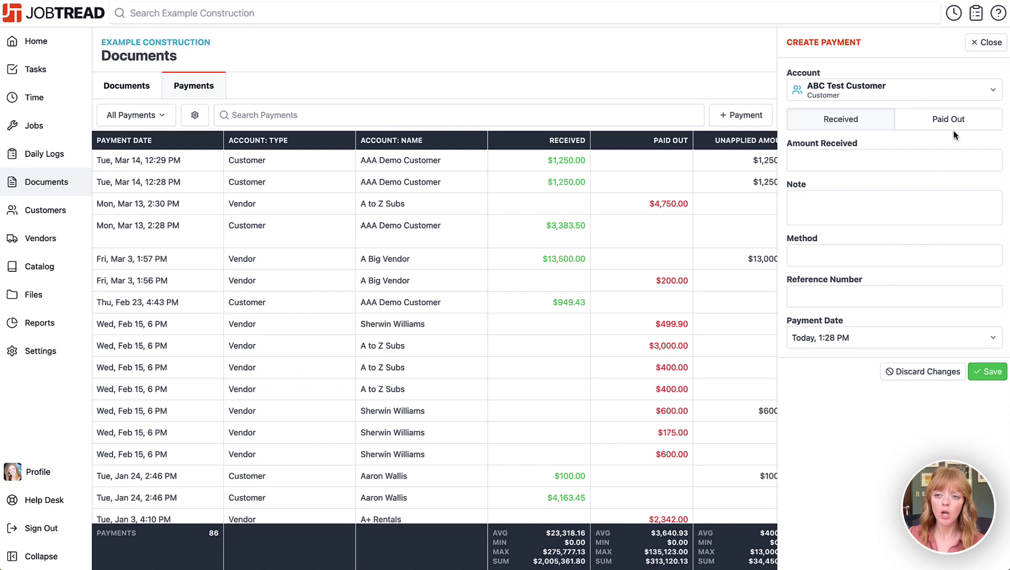
{"action": "left_click", "coordinate": [993, 48]}
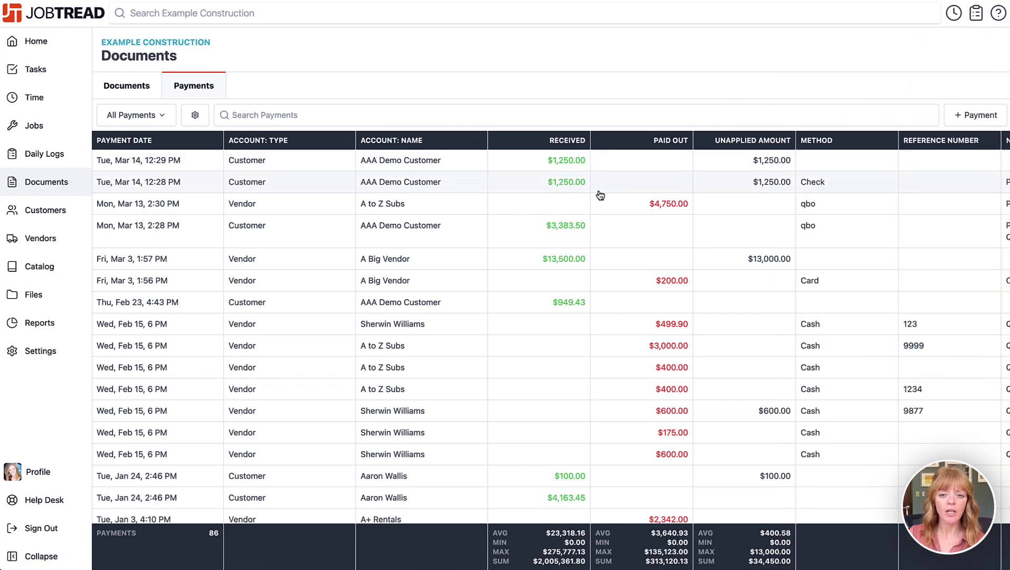
{"action": "left_click", "coordinate": [515, 185]}
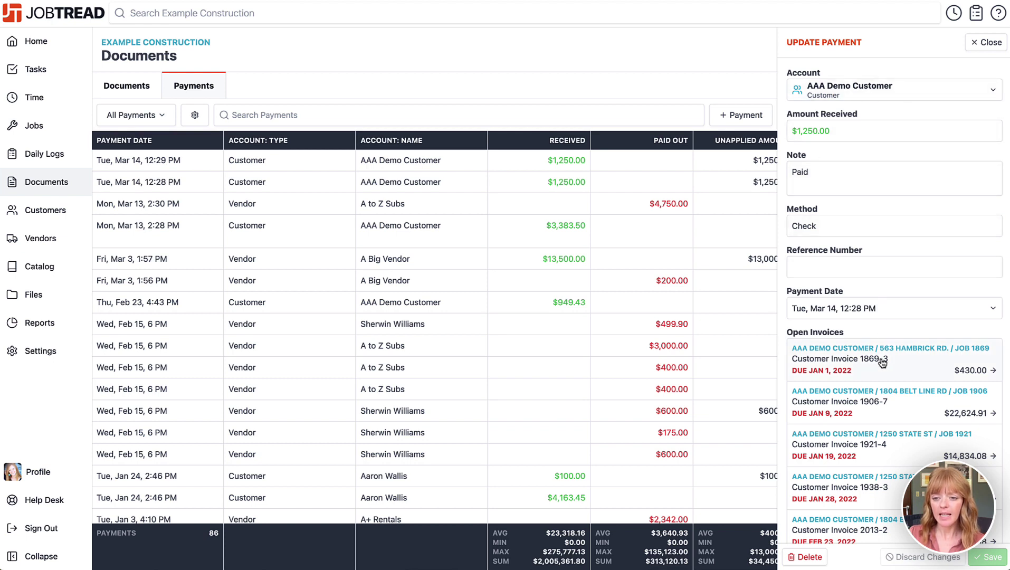
{"action": "scroll", "coordinate": [877, 358], "scroll_direction": "down", "scroll_amount": 1}
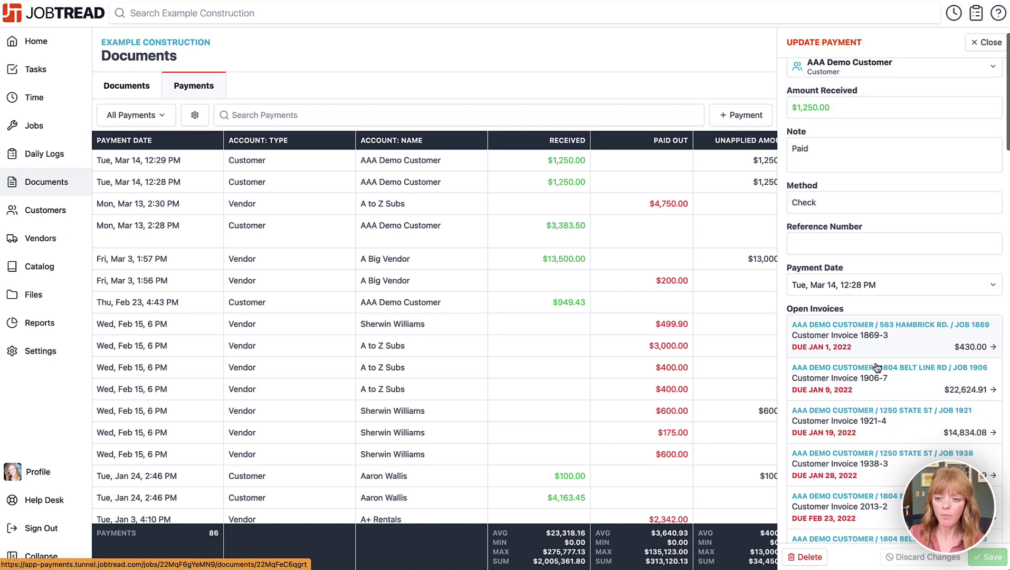
{"action": "scroll", "coordinate": [877, 368], "scroll_direction": "up", "scroll_amount": 1}
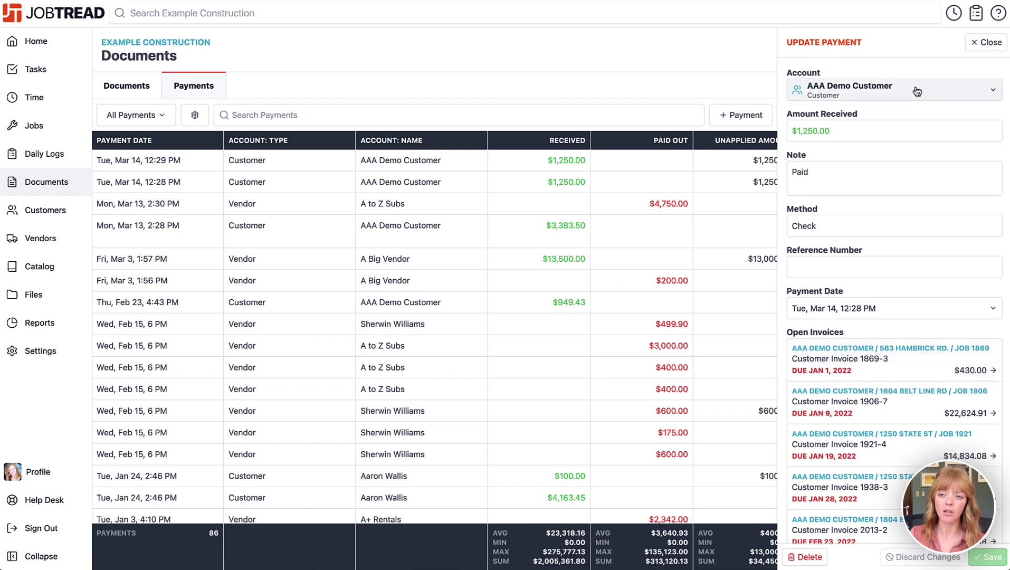
{"action": "left_click", "coordinate": [985, 46]}
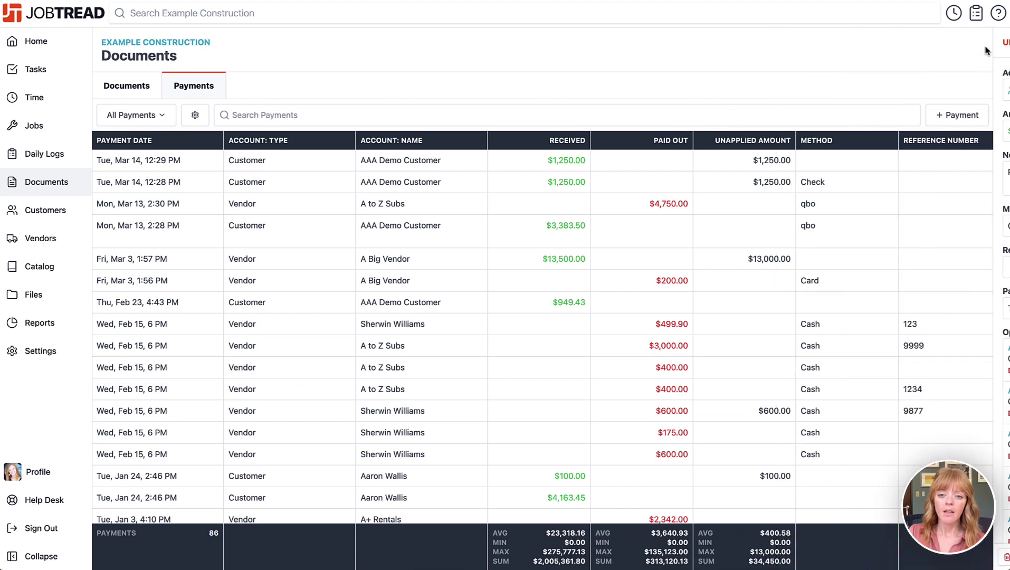
{"action": "left_click", "coordinate": [456, 212]}
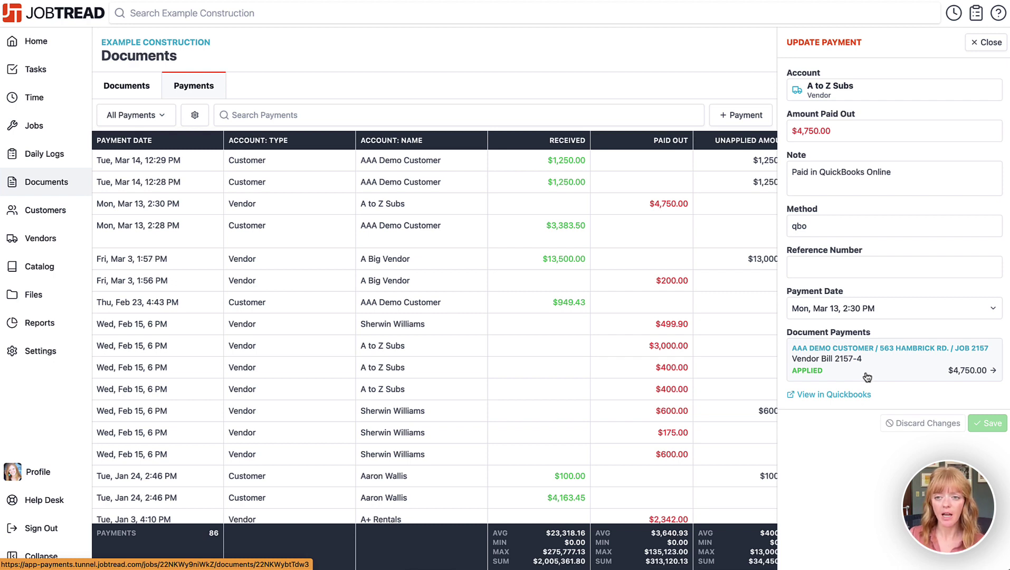
{"action": "left_click", "coordinate": [990, 45]}
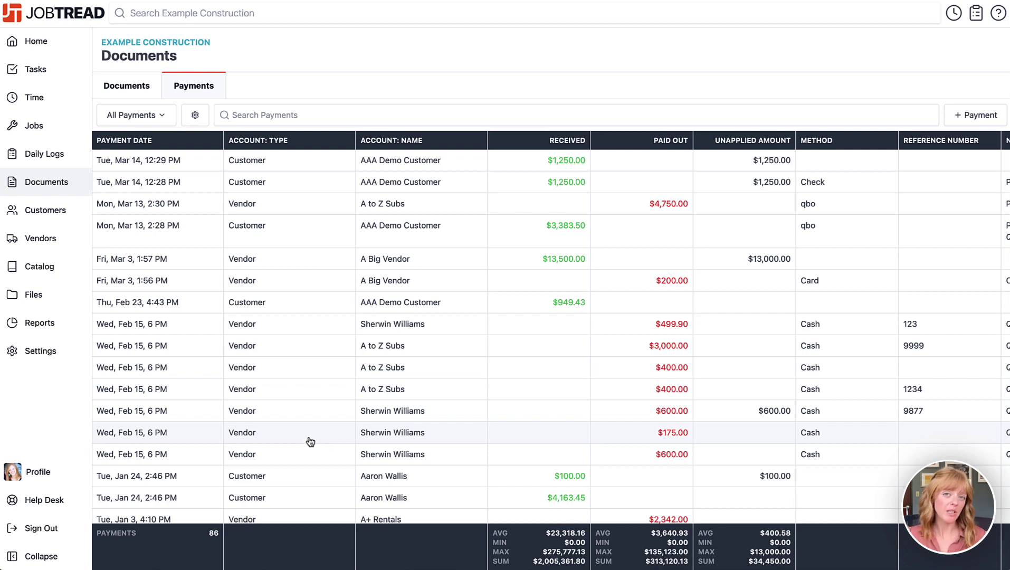
Group the payments with the Payments by Account view, showing $2,005,361.80 received and $313,120.13 paid.
{"action": "left_click", "coordinate": [163, 119]}
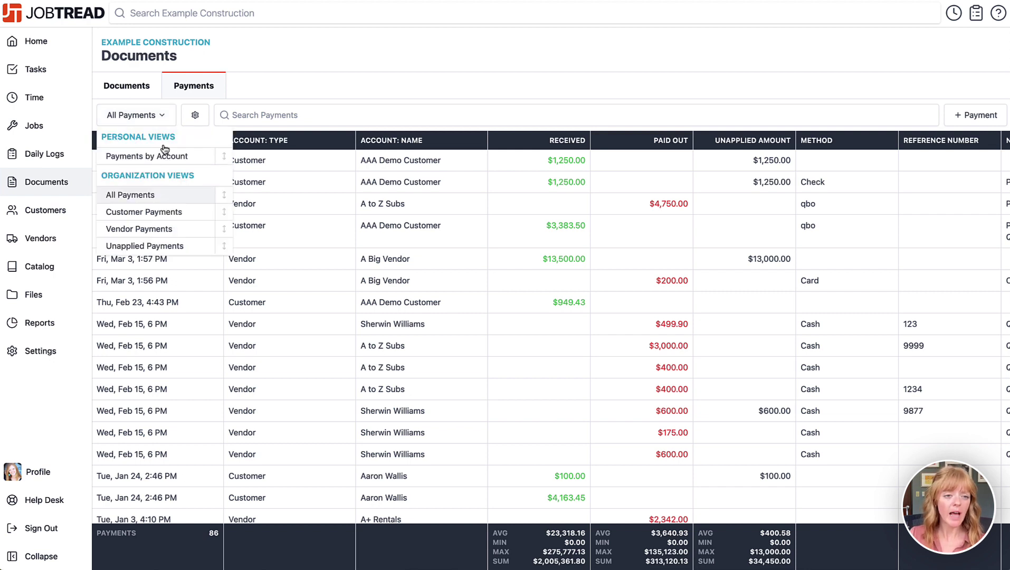
{"action": "left_click", "coordinate": [174, 160]}
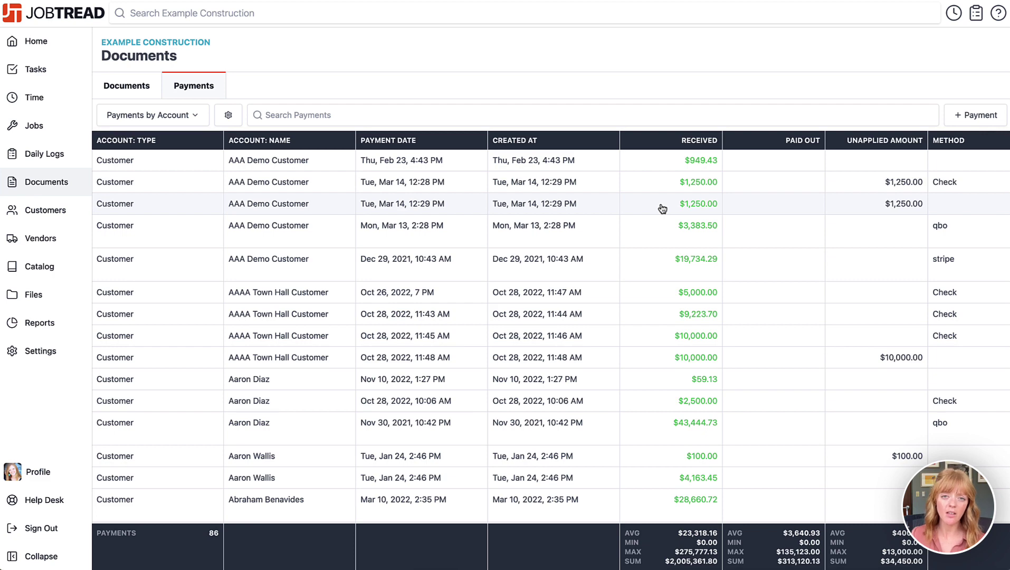
{"action": "scroll", "coordinate": [662, 208], "scroll_direction": "down", "scroll_amount": 3}
{"action": "scroll", "coordinate": [661, 210], "scroll_direction": "up", "scroll_amount": 3}
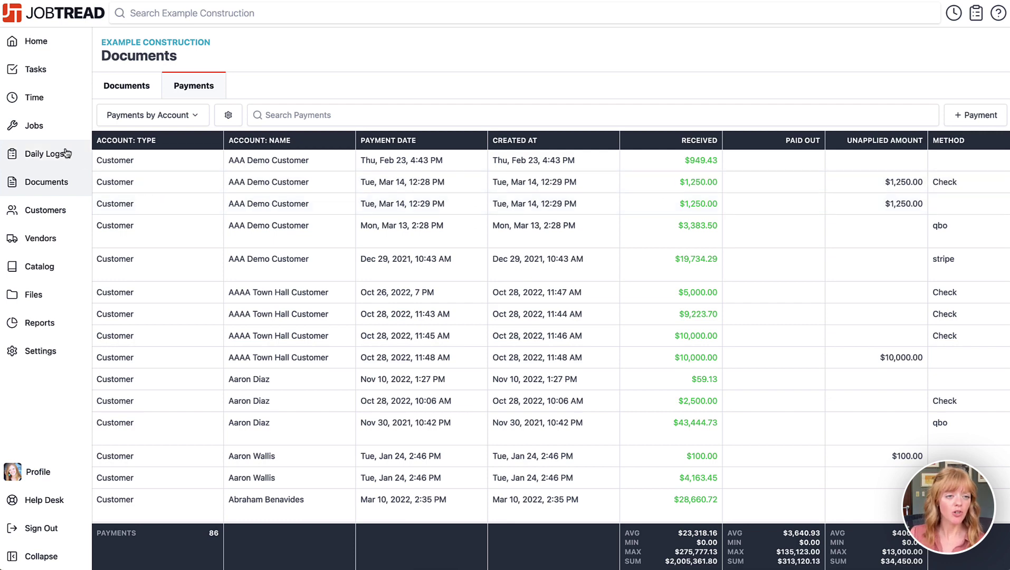
View the payments recorded under Job 2156's documents.
{"action": "left_click", "coordinate": [44, 127]}
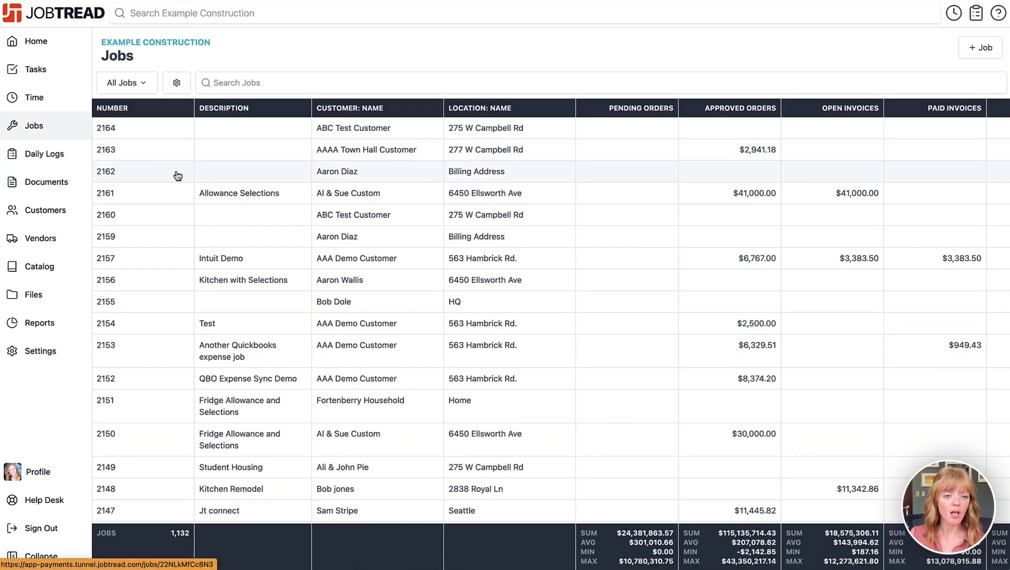
{"action": "left_click", "coordinate": [273, 279]}
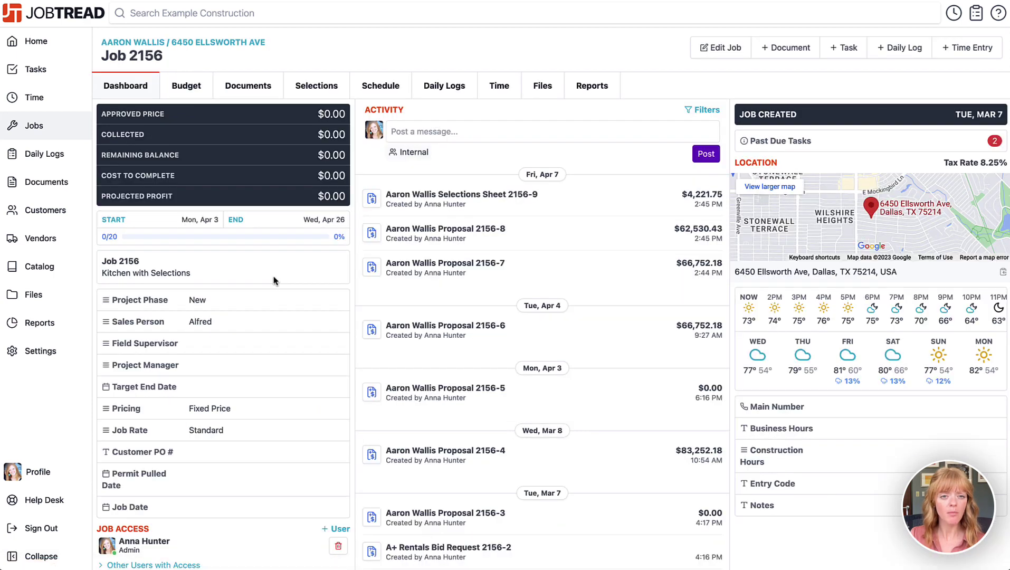
{"action": "left_click", "coordinate": [262, 89]}
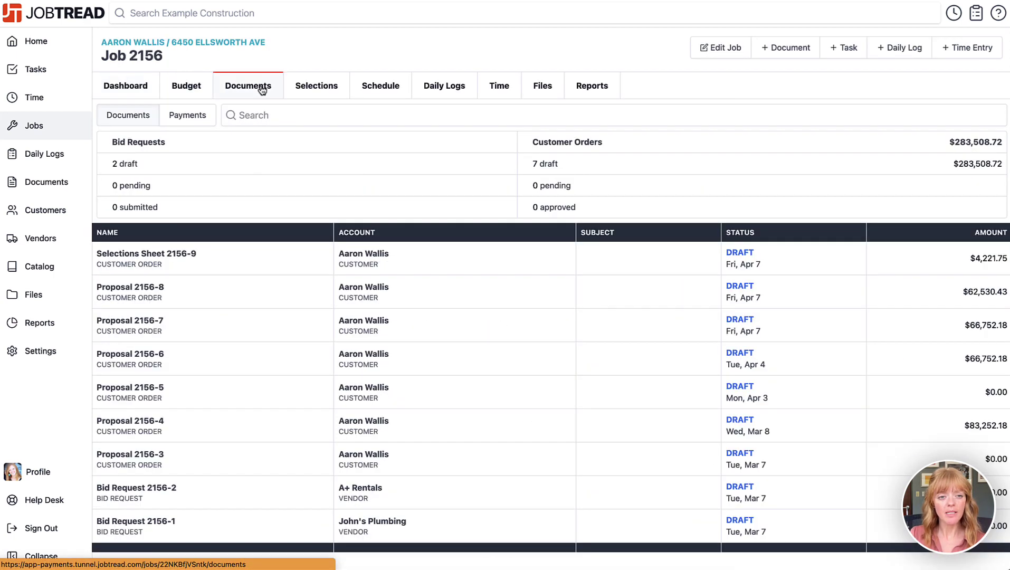
{"action": "left_click", "coordinate": [201, 118]}
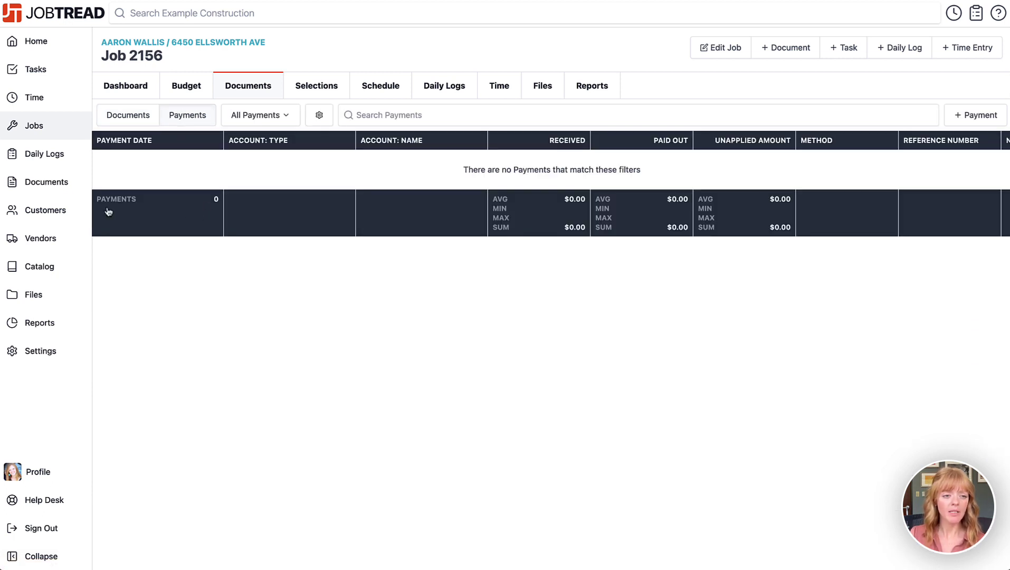
View the AAA Demo Customer record's payments.
{"action": "left_click", "coordinate": [44, 215]}
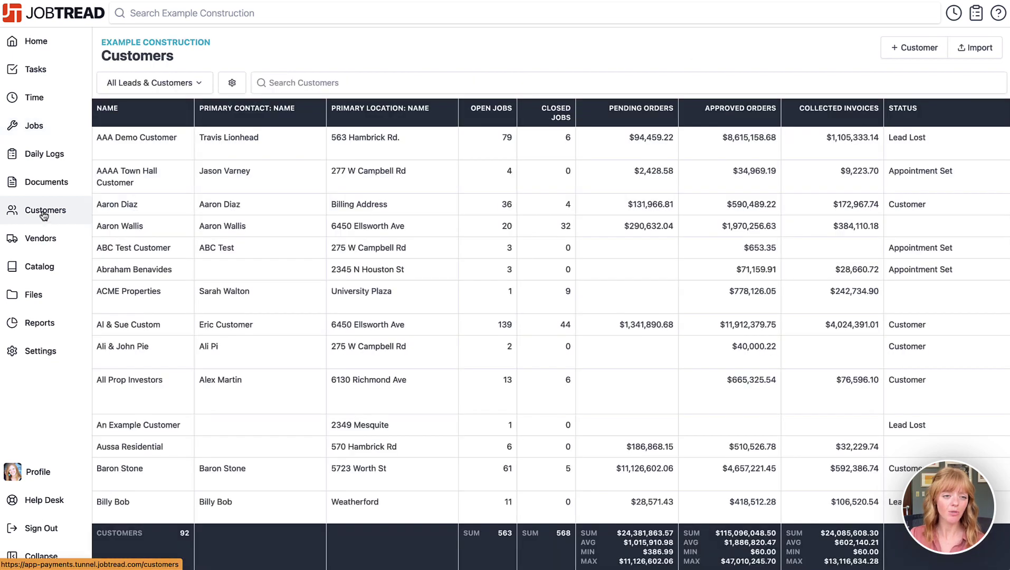
{"action": "left_click", "coordinate": [161, 151]}
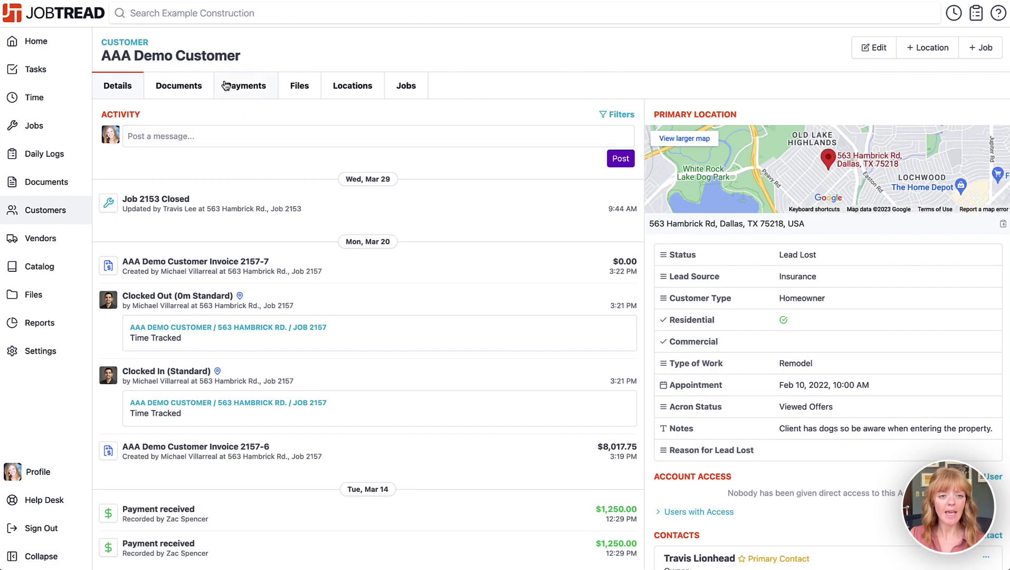
{"action": "left_click", "coordinate": [262, 89]}
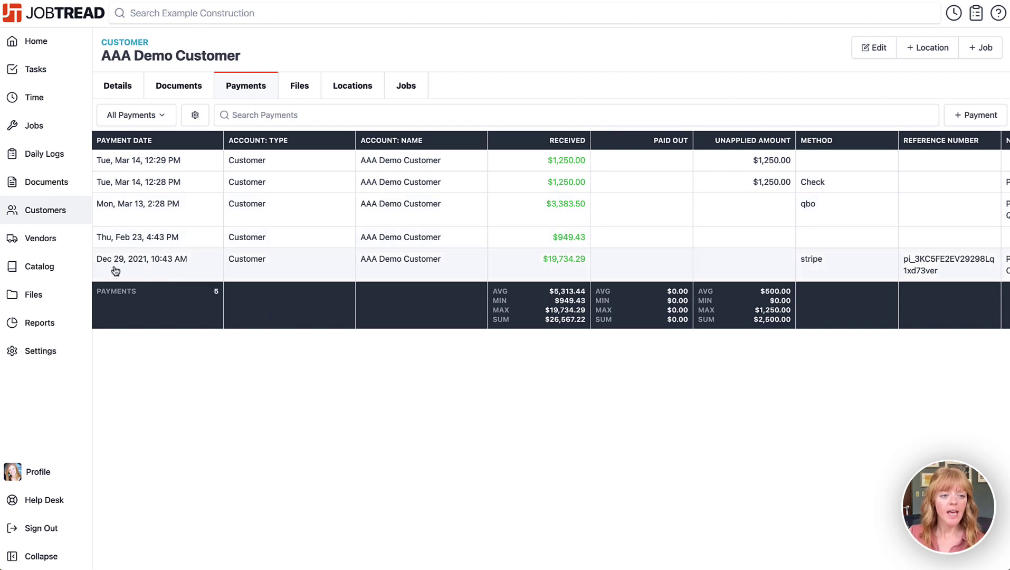
View vendor A to Z Subs's four payments totalling $8,550.00.
{"action": "left_click", "coordinate": [40, 239]}
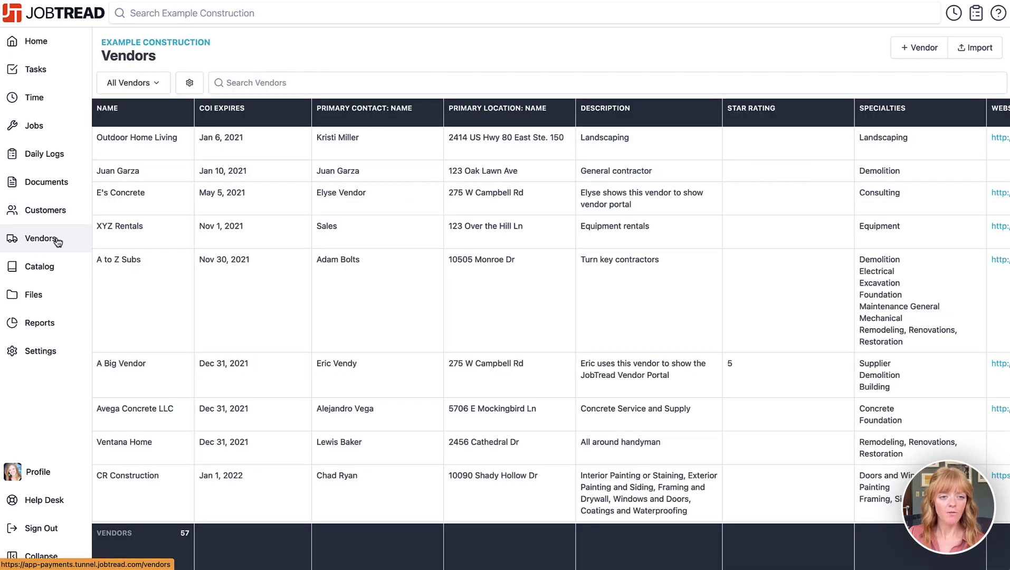
{"action": "left_click", "coordinate": [163, 305]}
{"action": "left_click", "coordinate": [259, 88]}
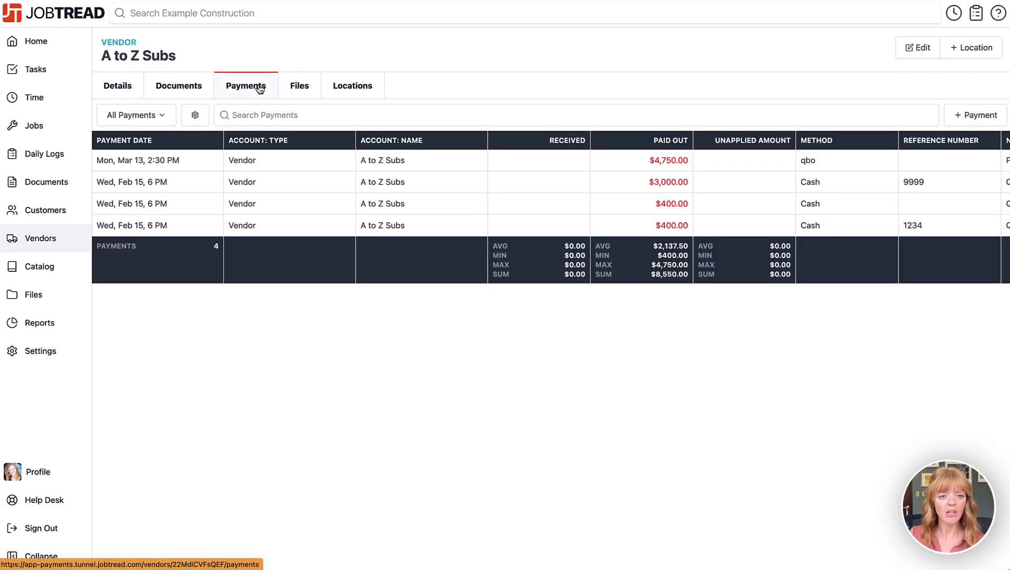